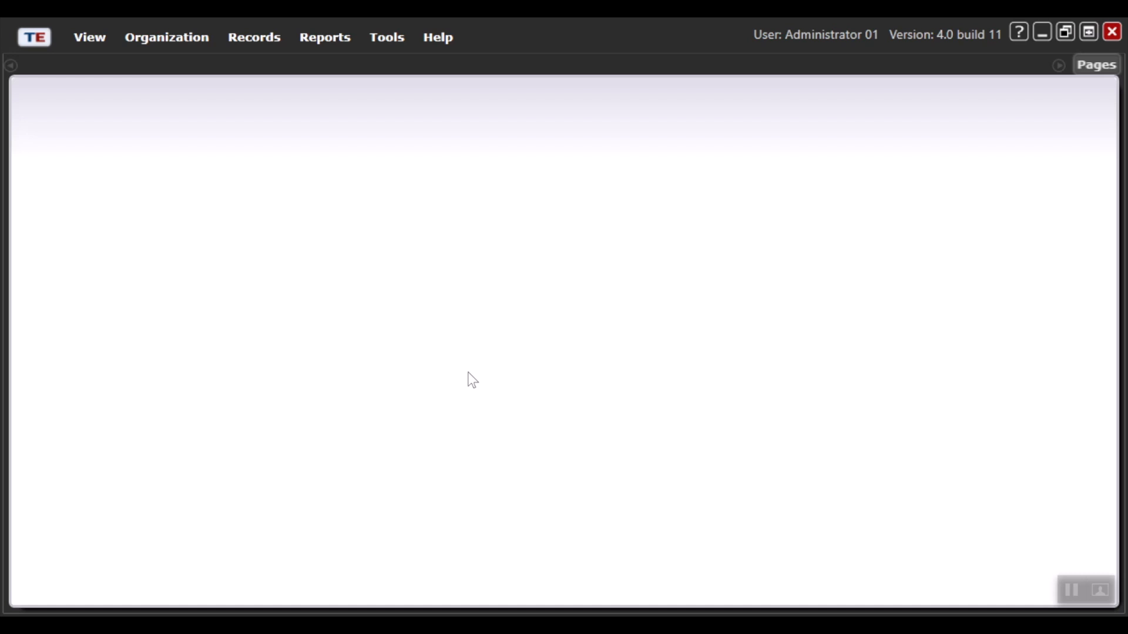
Step: Start a new scanning session in the Scanning Wizard and choose Simulate Scanning in the scanner settings
left_click(404, 40)
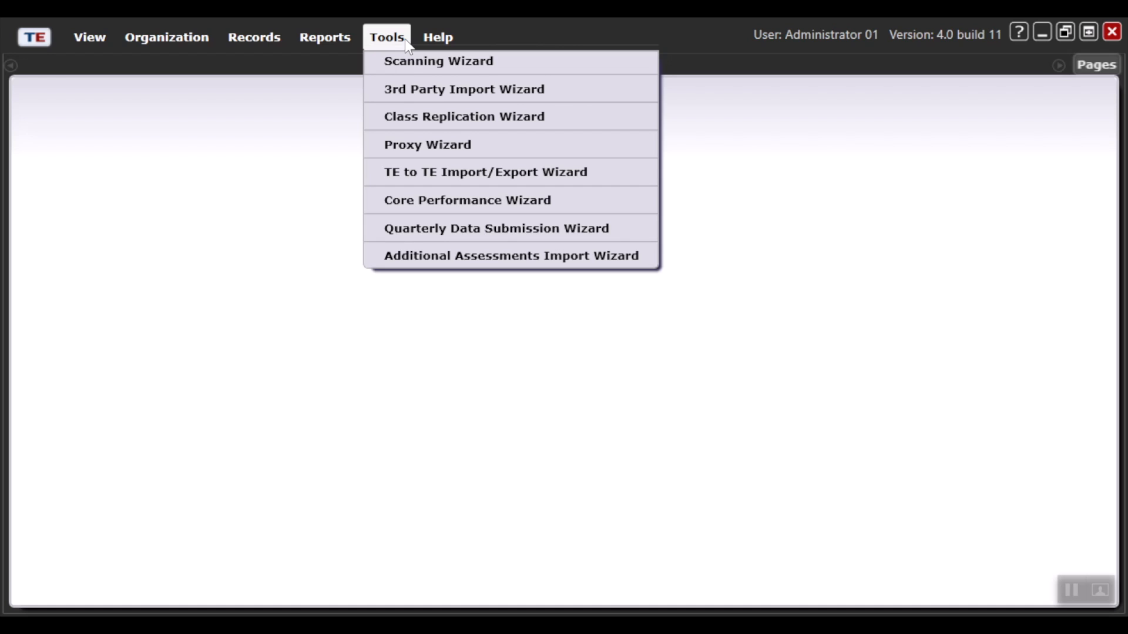
left_click(411, 67)
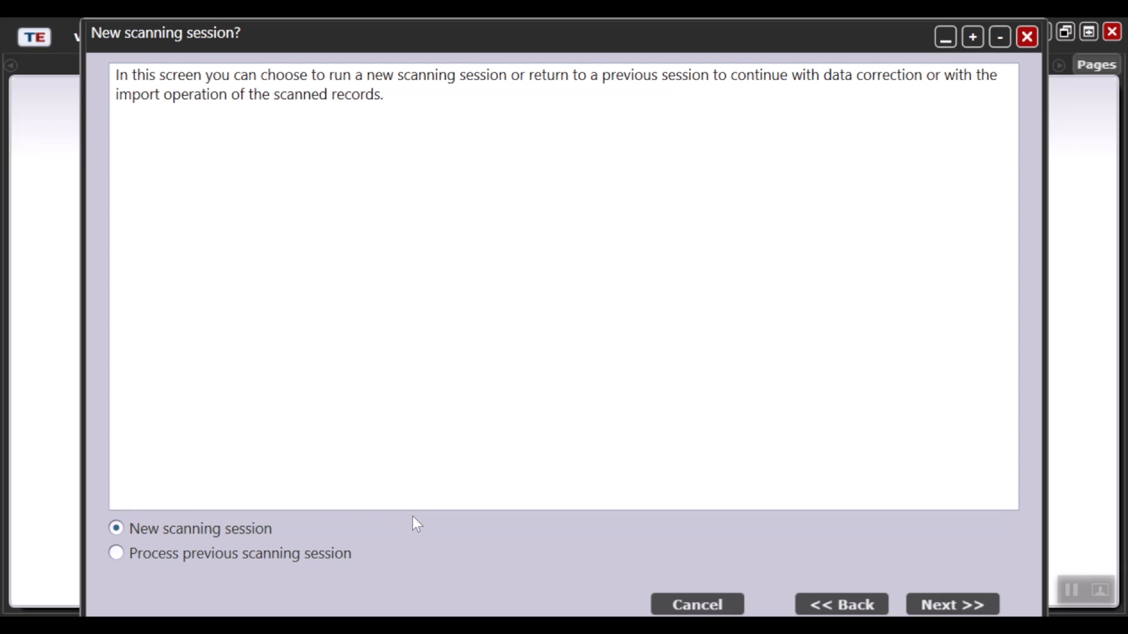
left_click(948, 606)
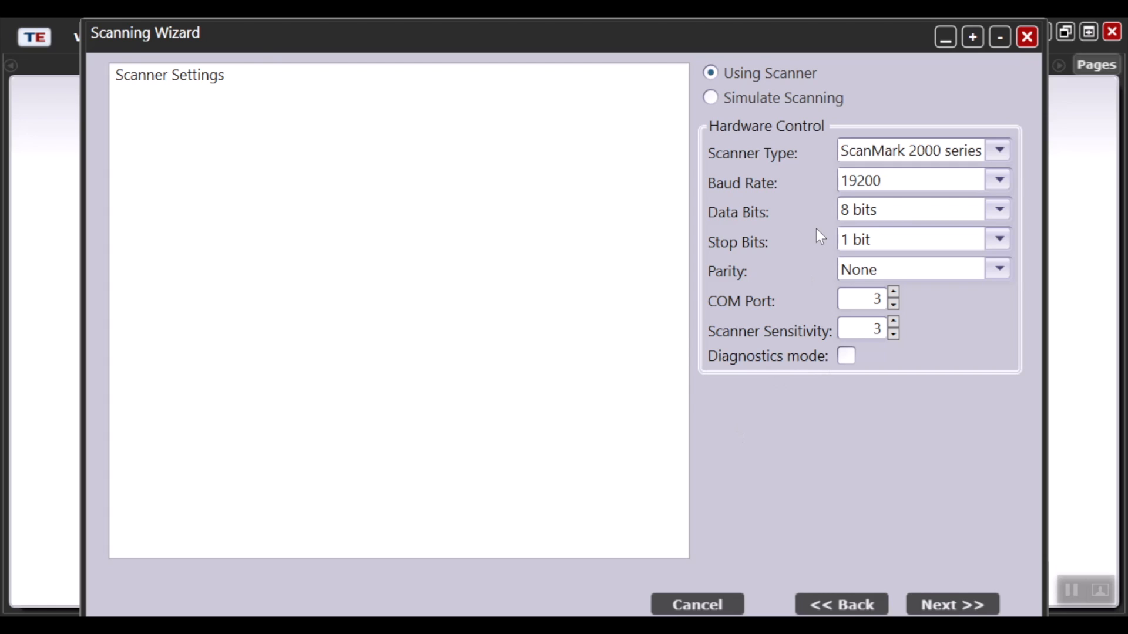
left_click(781, 100)
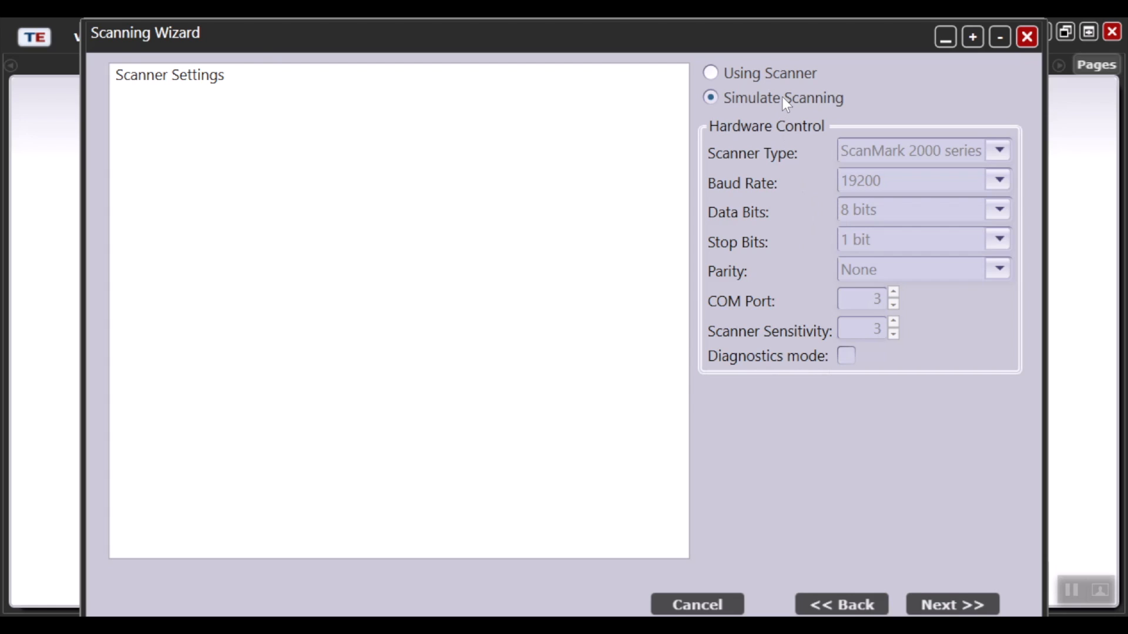
left_click(946, 598)
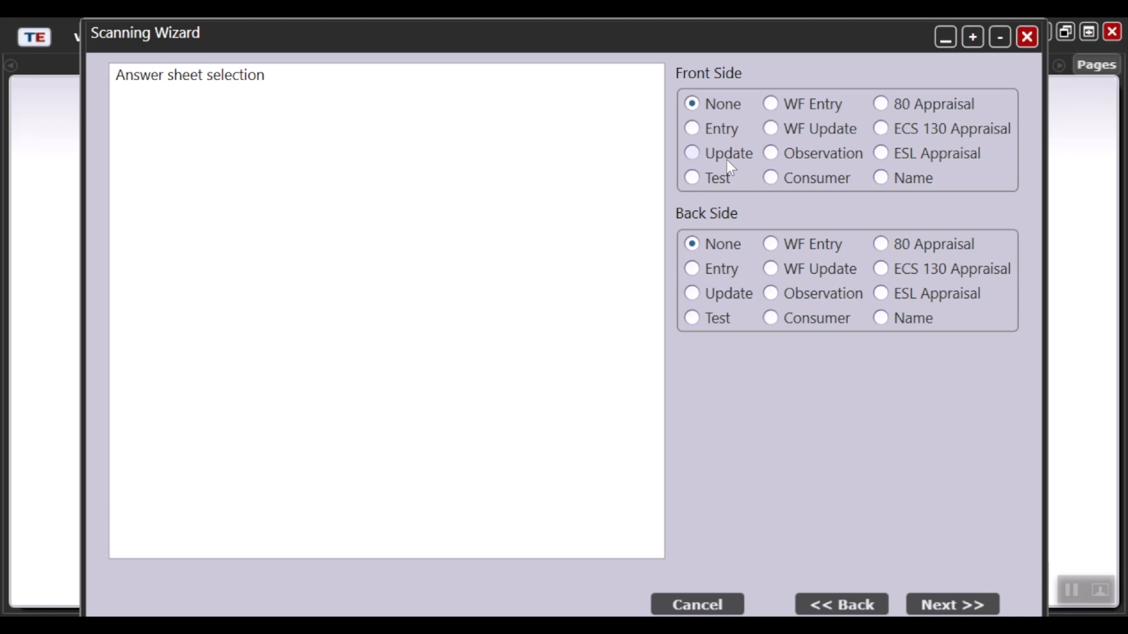
Step: Choose the Update answer sheet for the front side and load the "Update - New" scan simulation file
left_click(709, 155)
left_click(974, 598)
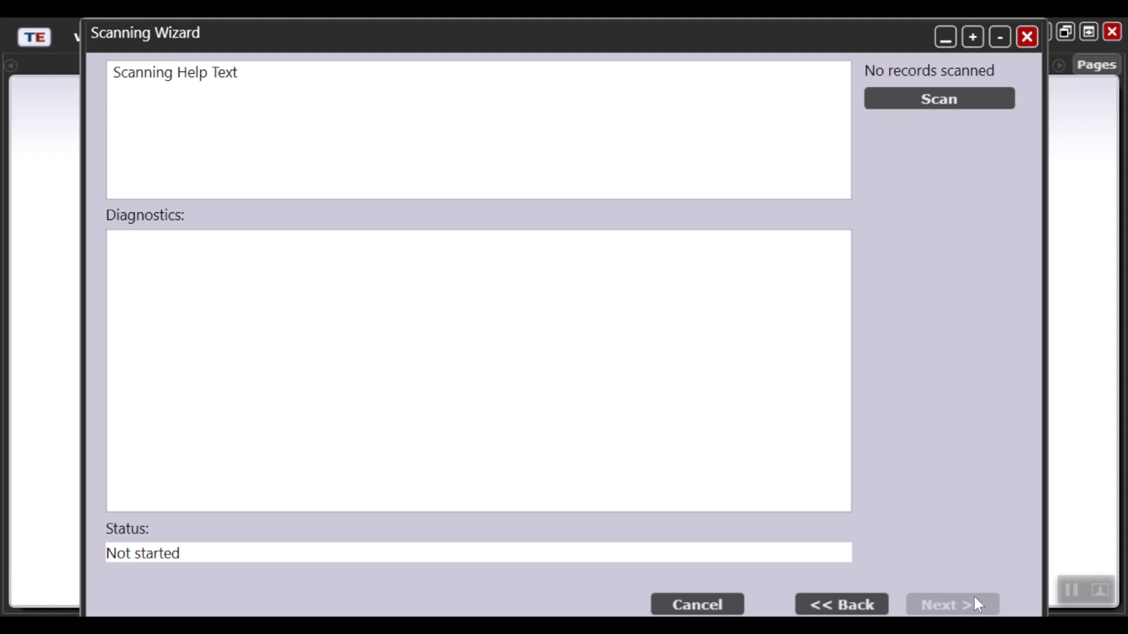
left_click(885, 92)
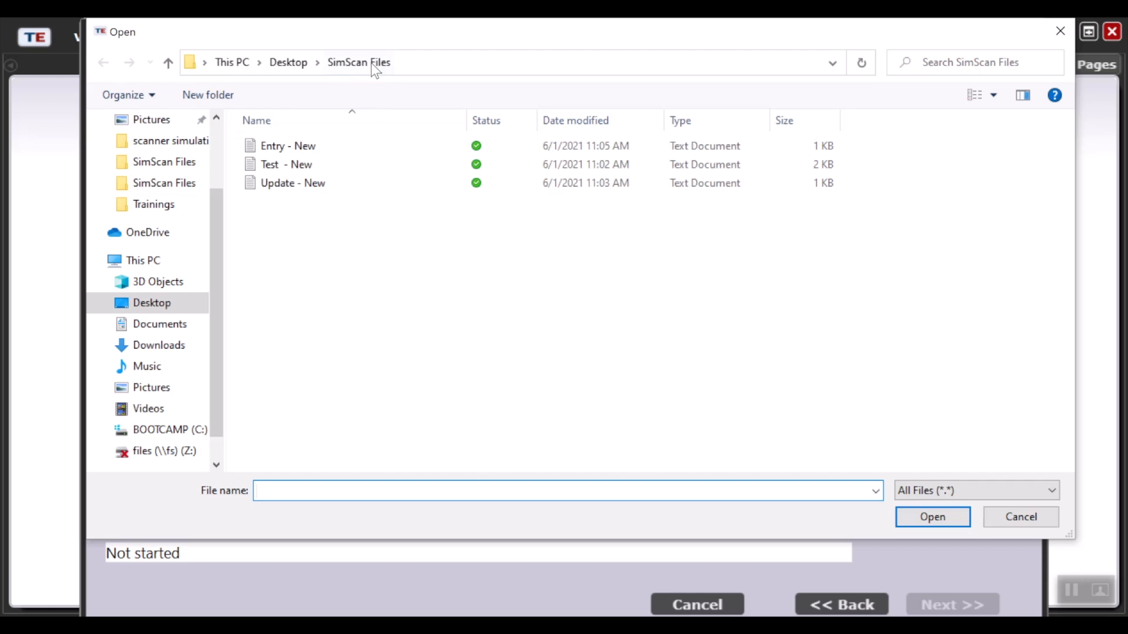
double_click(299, 185)
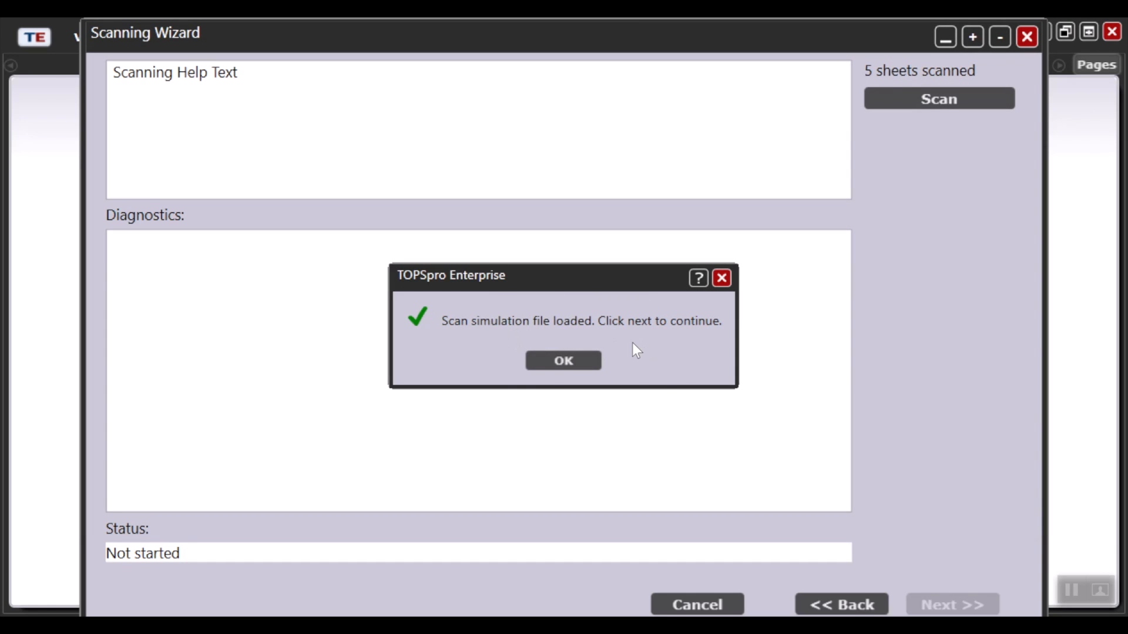
left_click(563, 365)
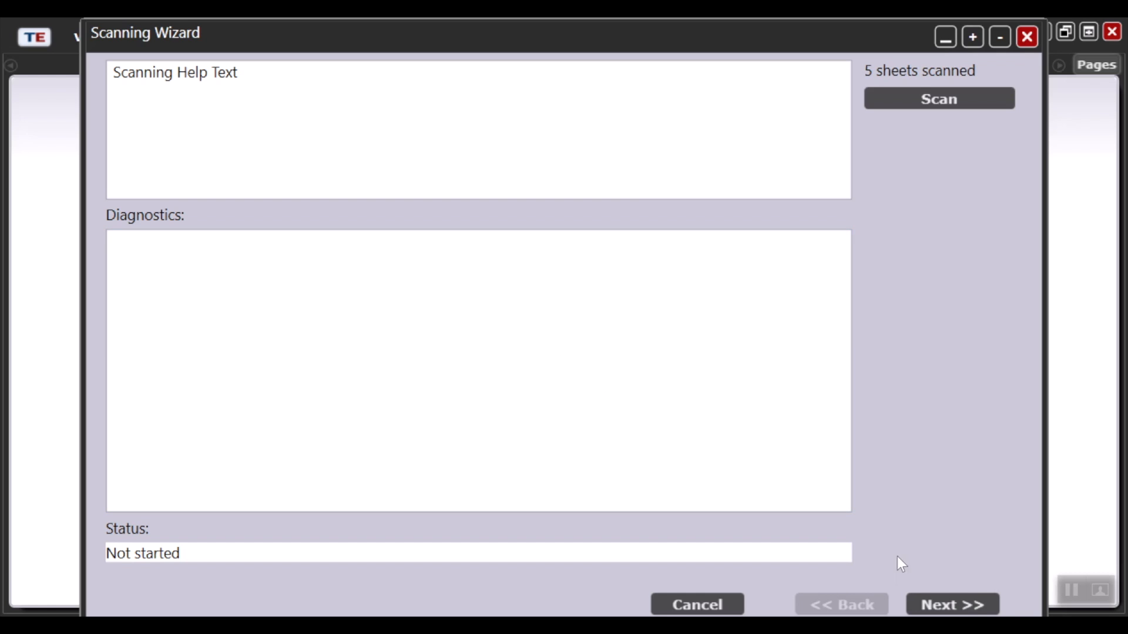
left_click(949, 607)
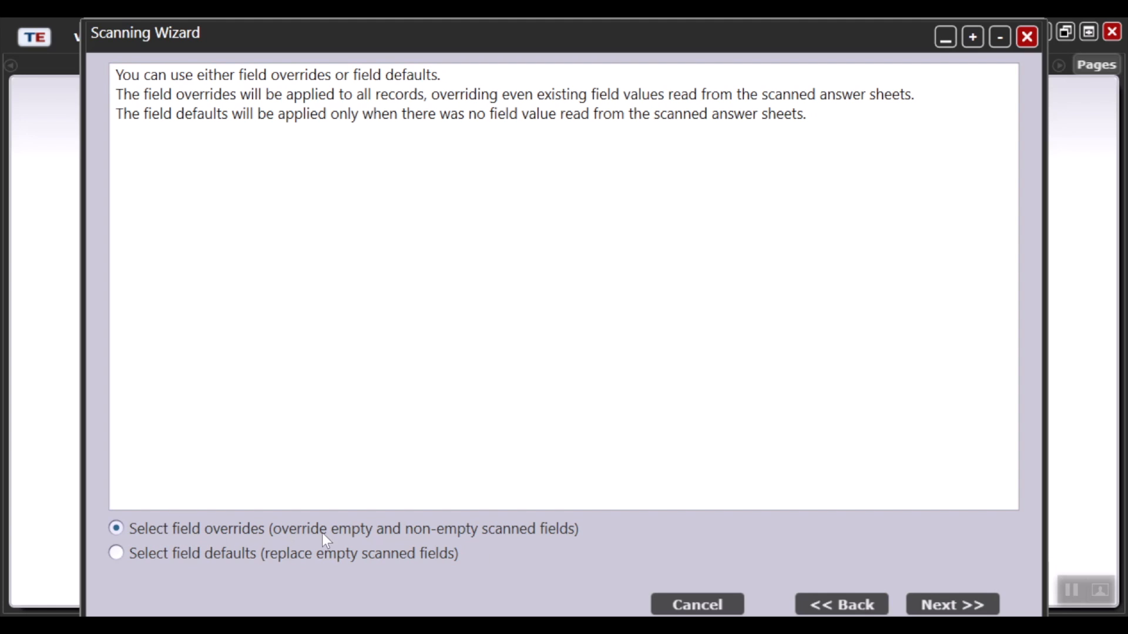
Step: Override the site field with 4908 / 01 - RHAS: North Campus and proceed with the recommended import options to the scanned records grid
left_click(956, 613)
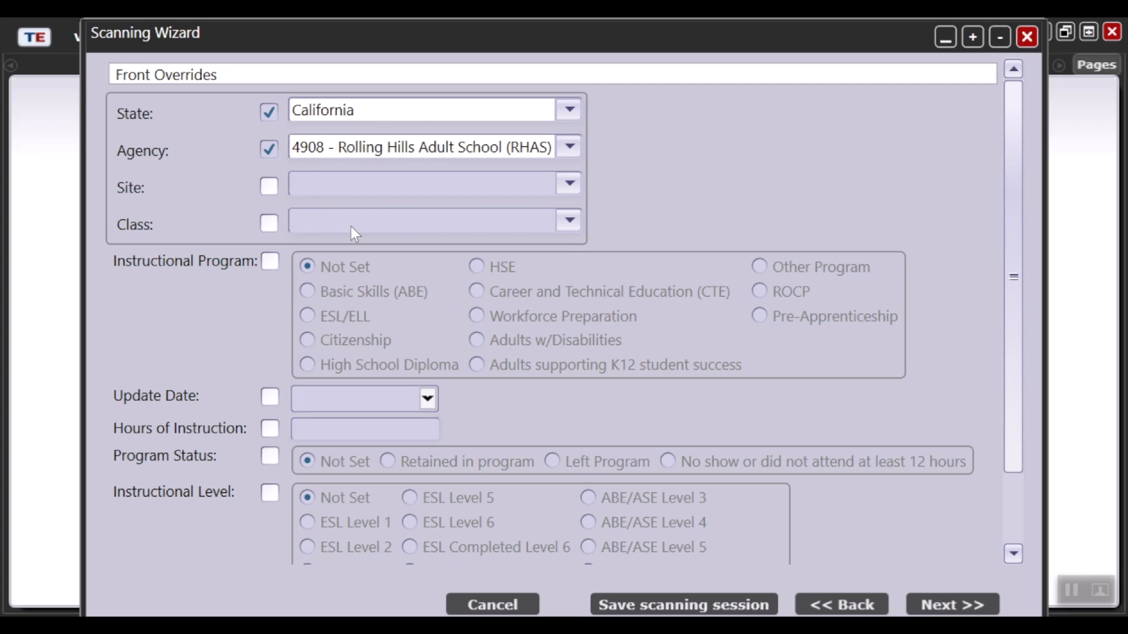
left_click(270, 187)
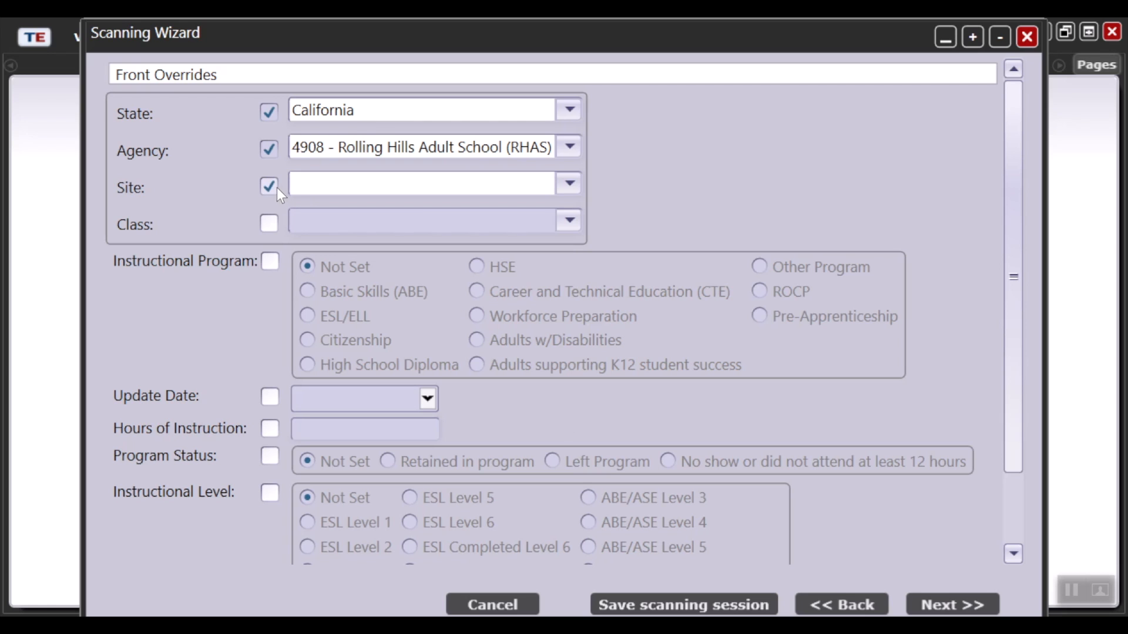
left_click(570, 186)
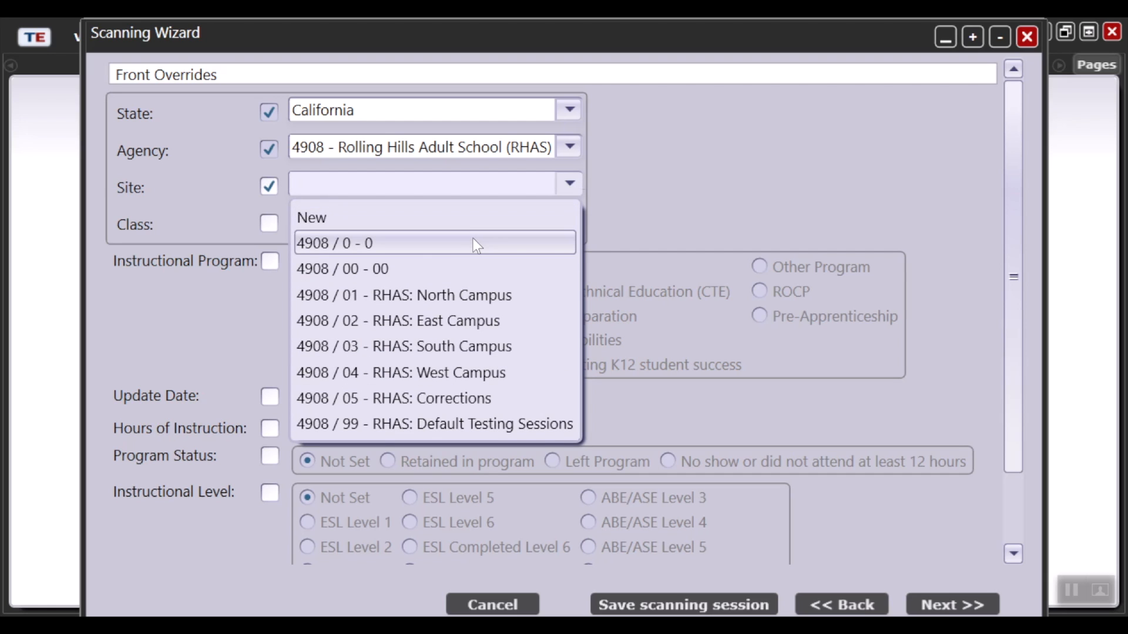
left_click(445, 300)
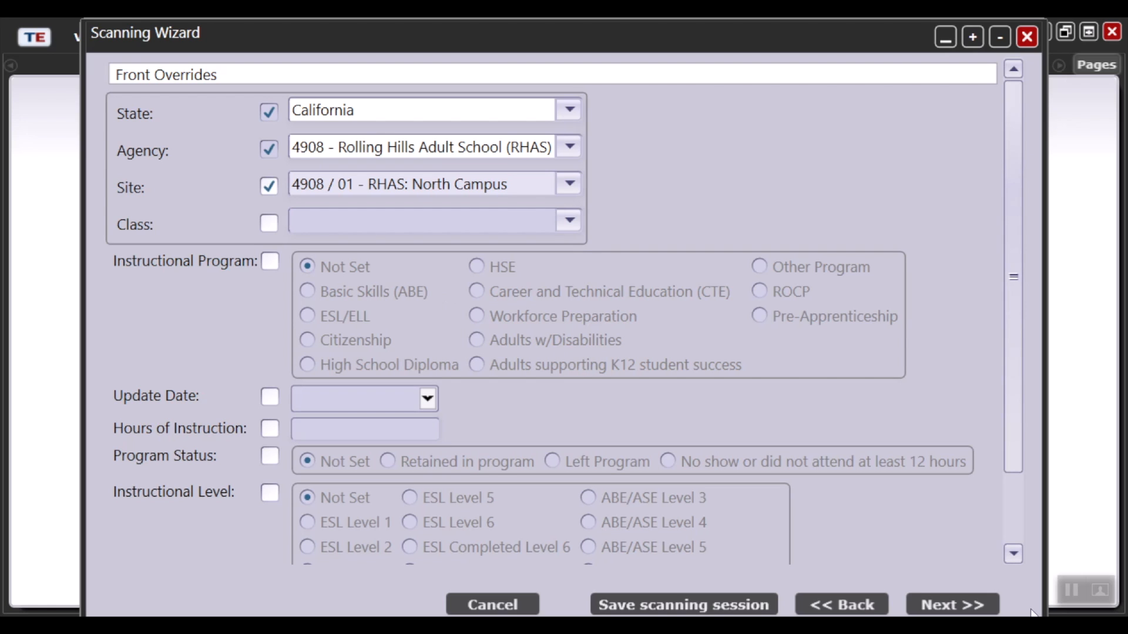
left_click(977, 606)
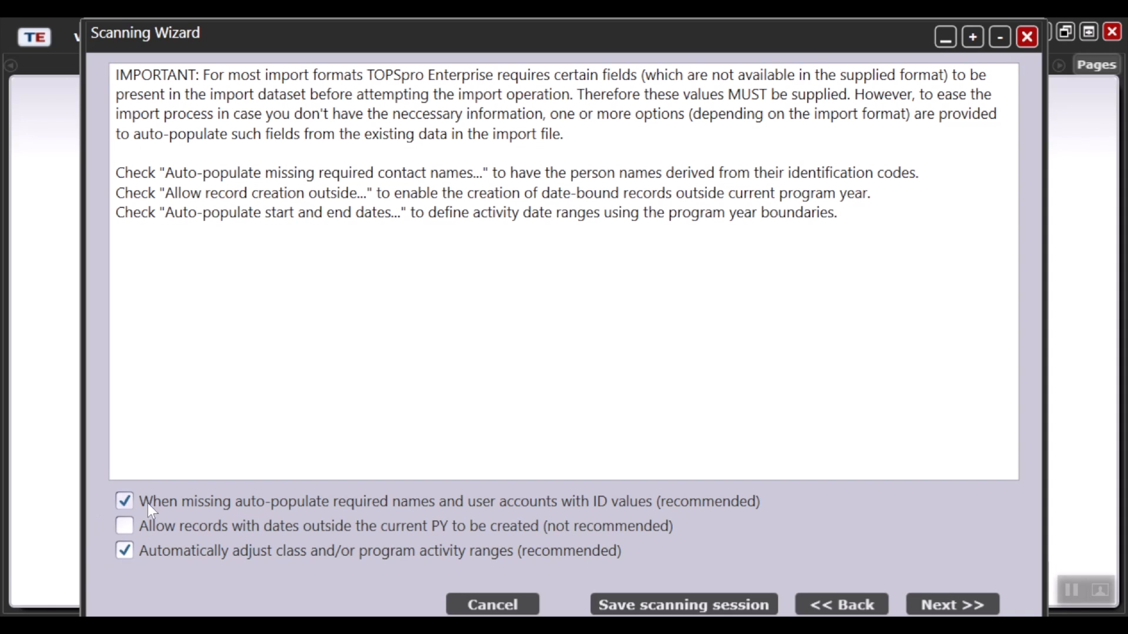
left_click(951, 605)
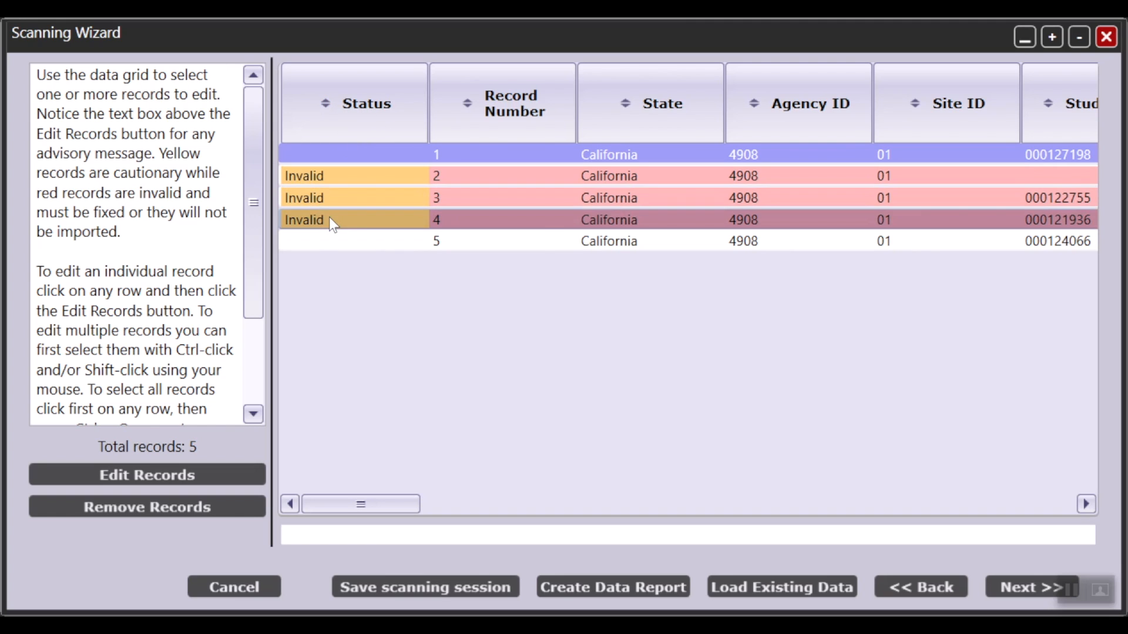
Step: Correct invalid record 2 by enabling its Student ID field, entering the student's ID number and saving the record
mouse_move(365, 183)
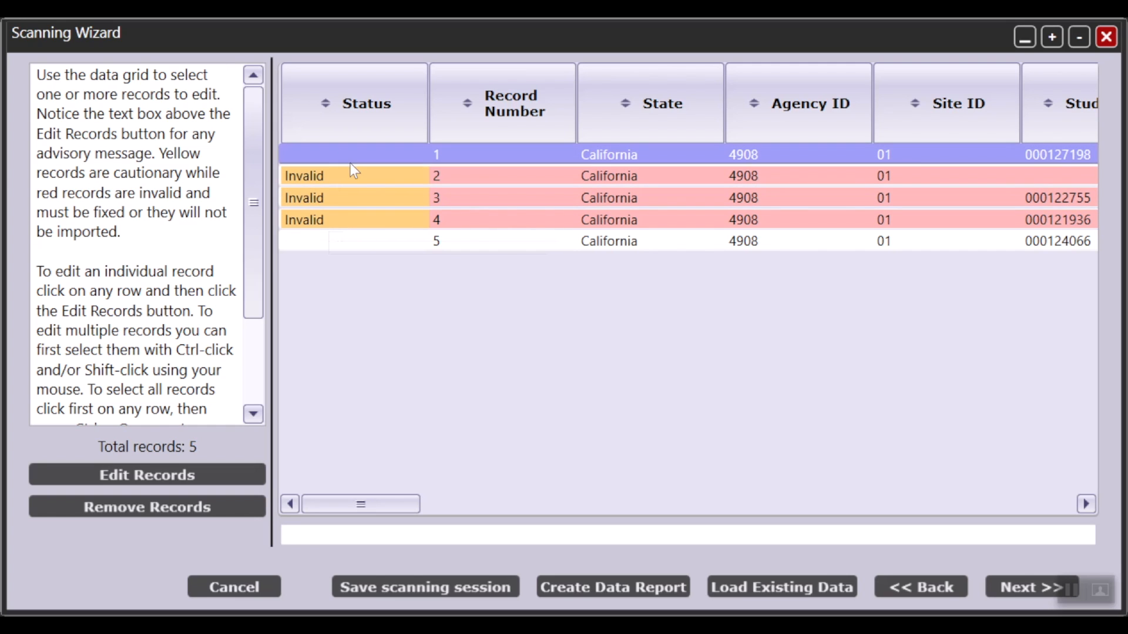
left_click(429, 178)
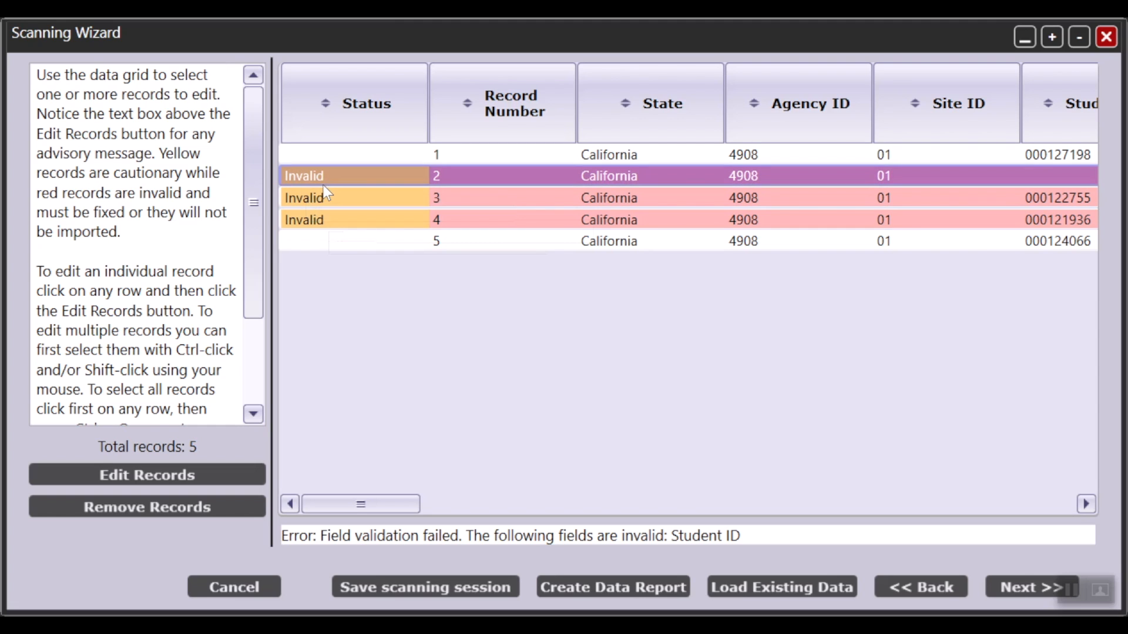
mouse_move(329, 186)
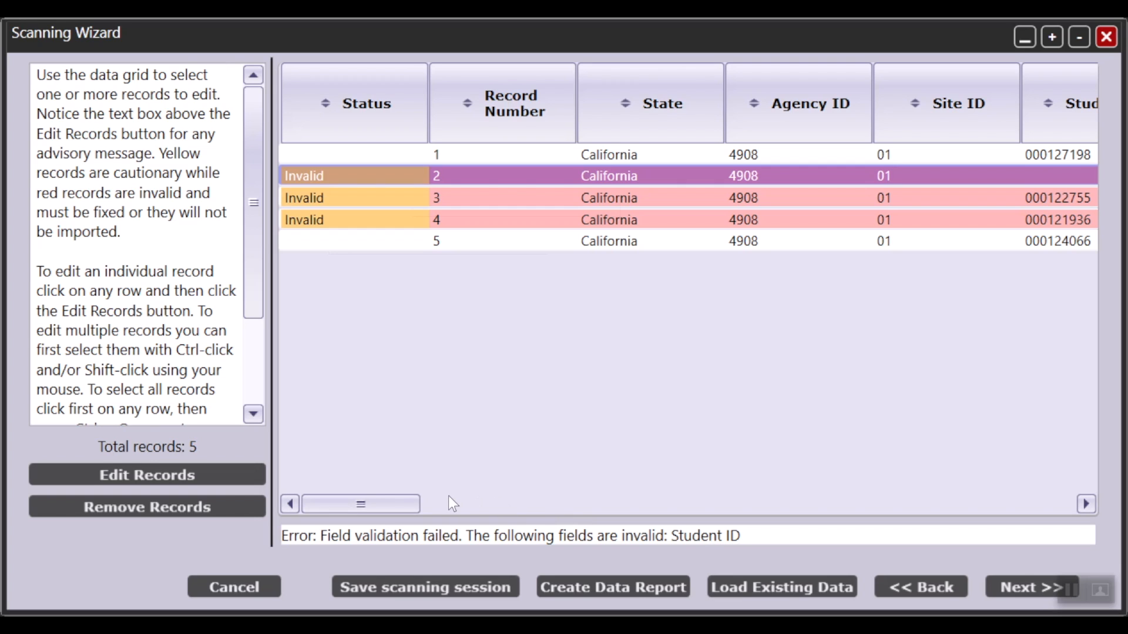
left_click(207, 470)
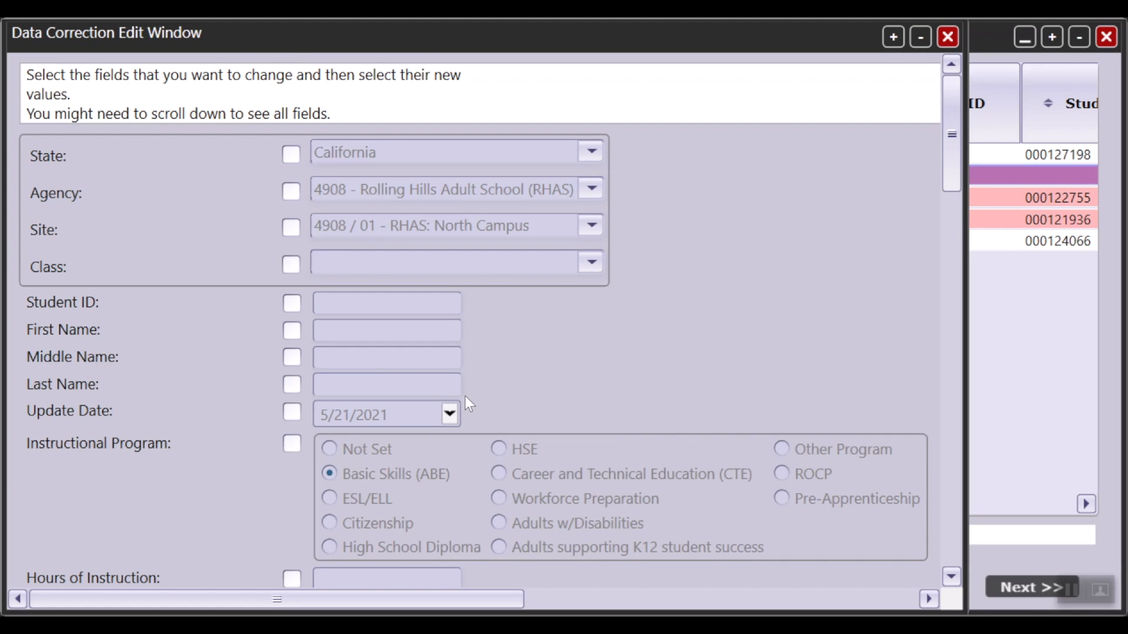
left_click(297, 302)
left_click(400, 307)
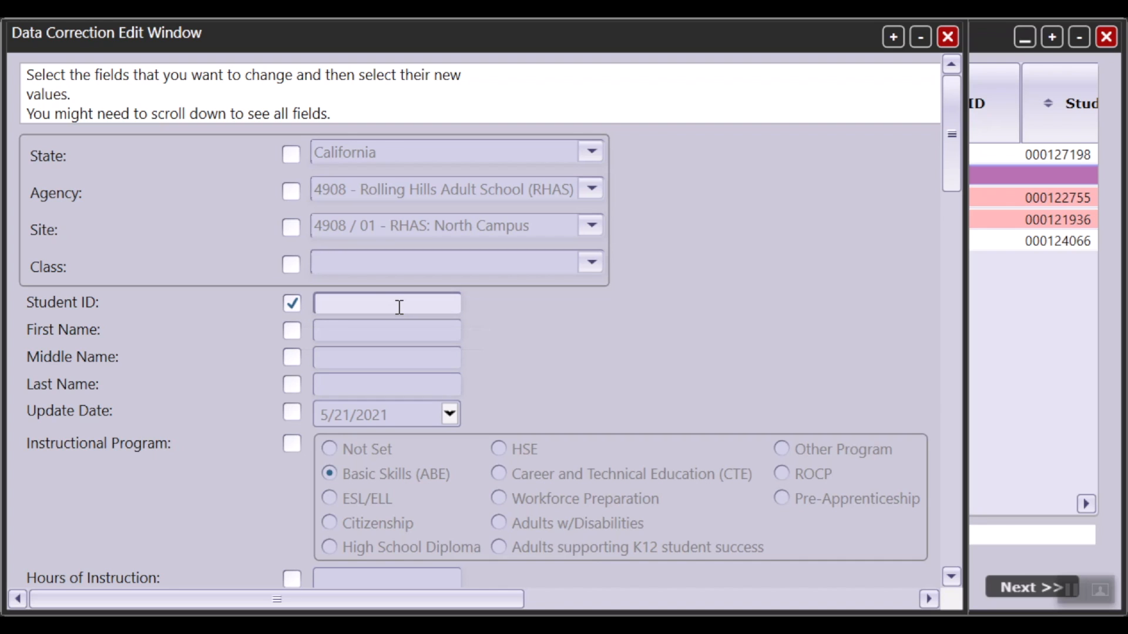
type("00123456")
scroll(404, 464, "down", 5)
scroll(406, 464, "down", 10)
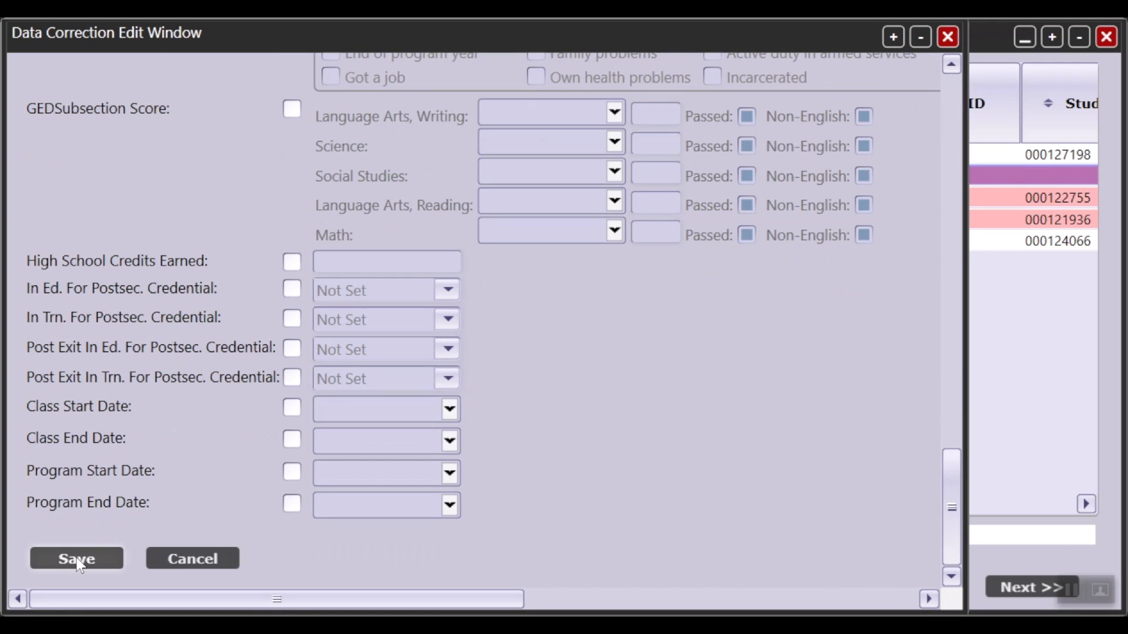
left_click(78, 560)
left_click(430, 155)
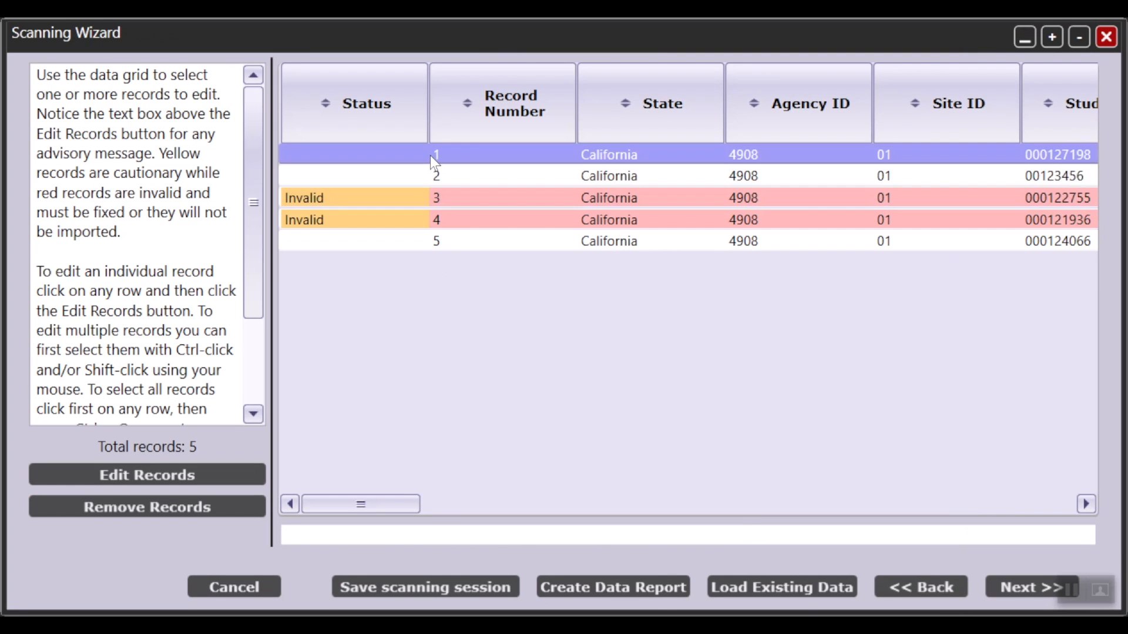
left_click(431, 173)
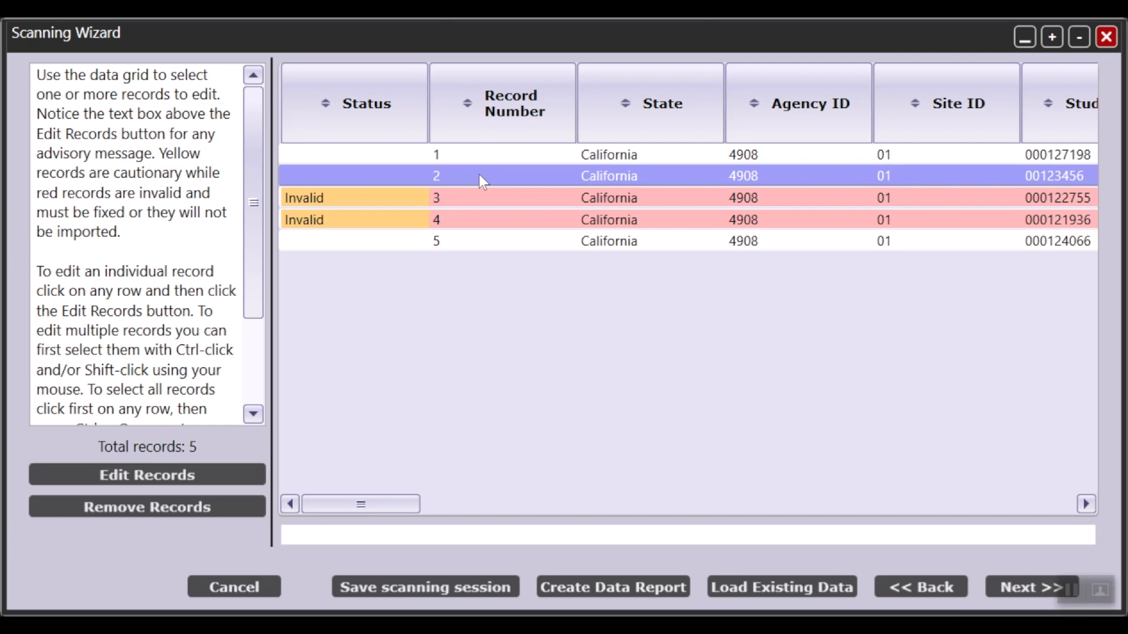
left_click(527, 157)
left_click(522, 173)
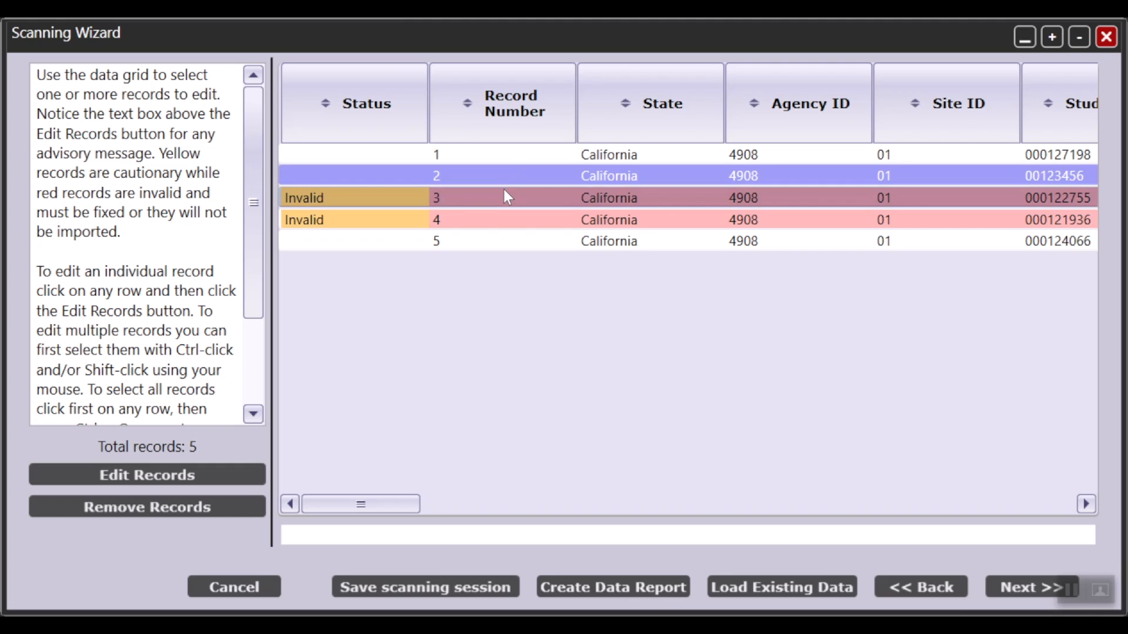
Step: Correct invalid record 3 by setting its update date to 5/20/21 and saving the record
left_click(467, 198)
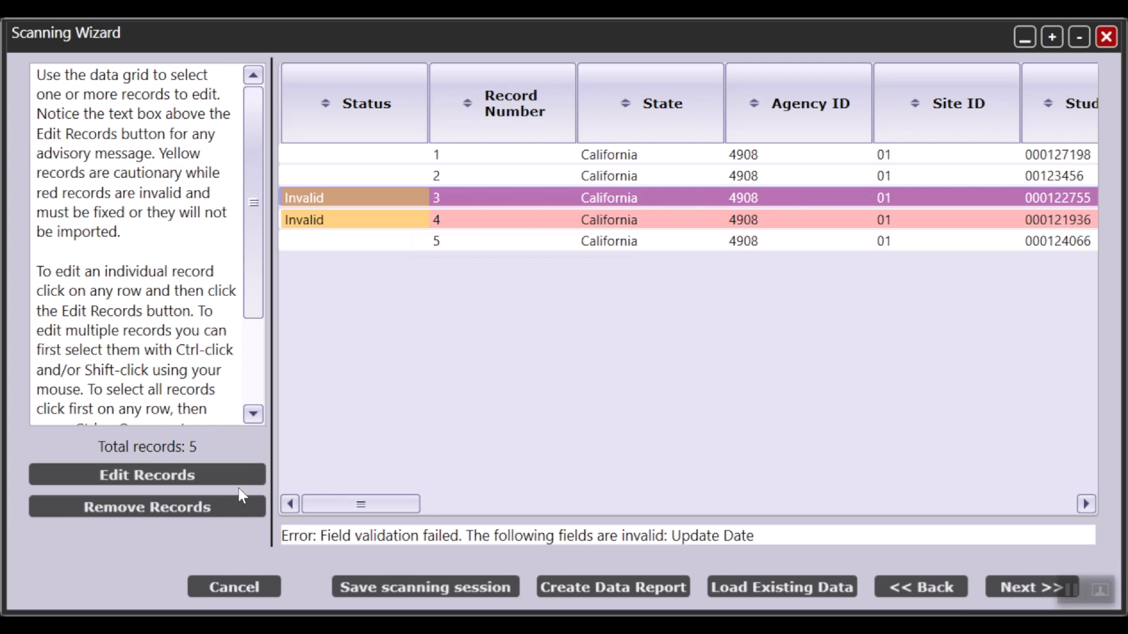
left_click(125, 479)
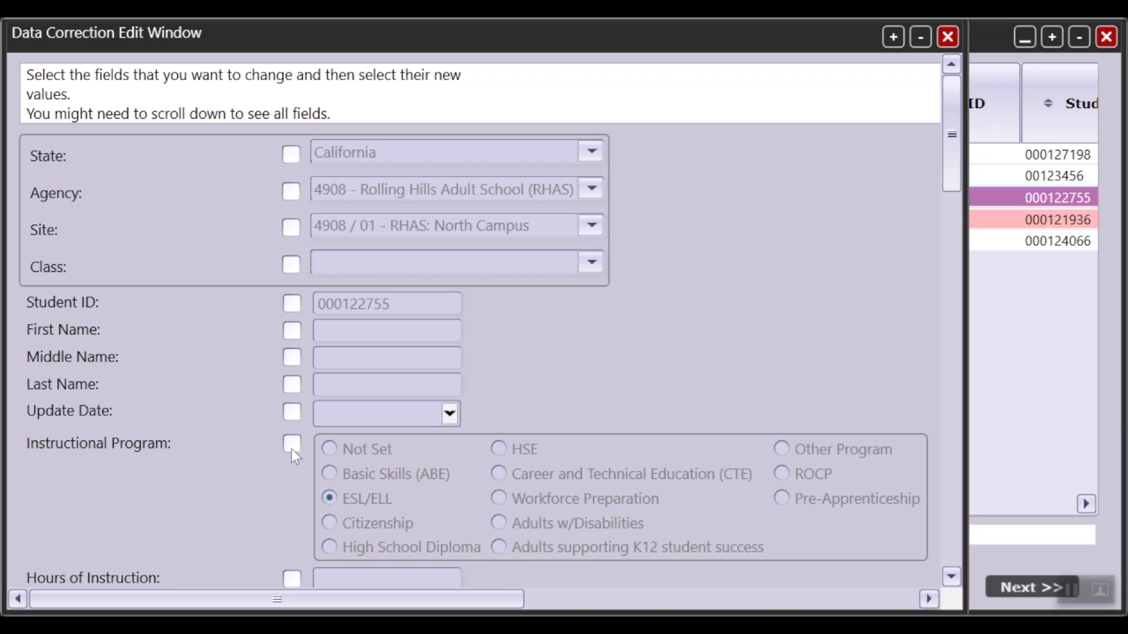
left_click(291, 413)
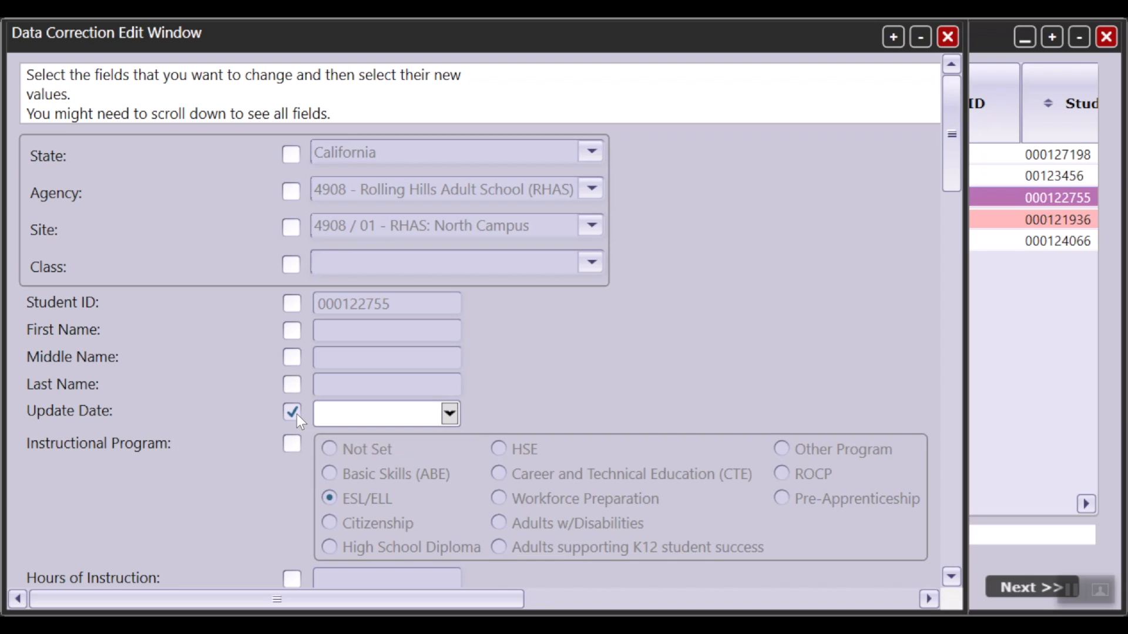
left_click(418, 423)
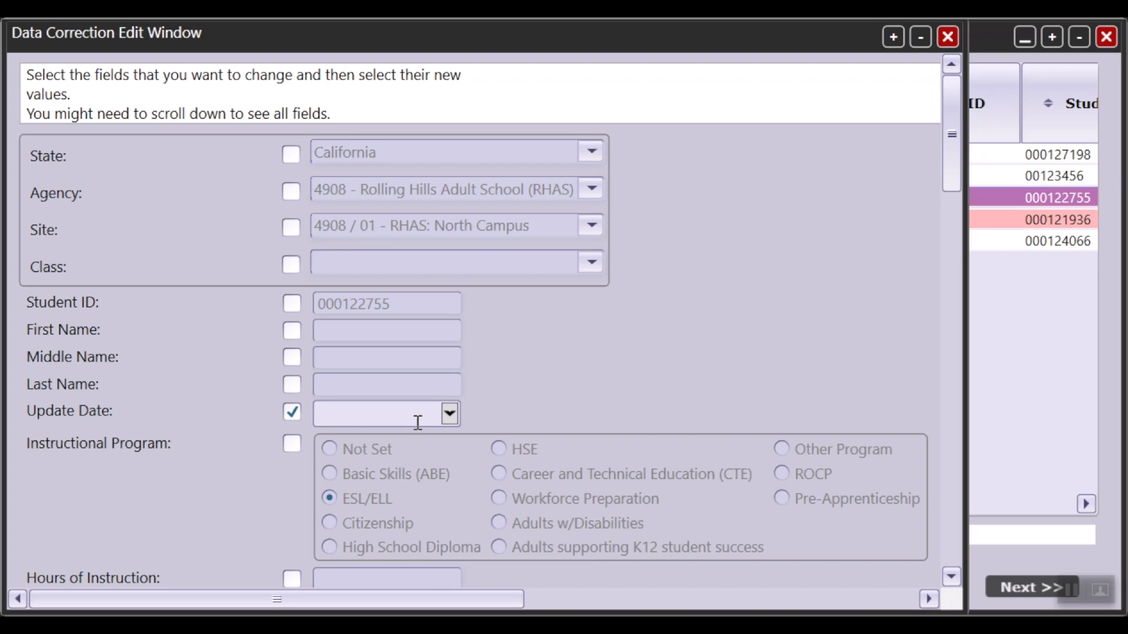
type("5/20/21")
scroll(464, 446, "down", 15)
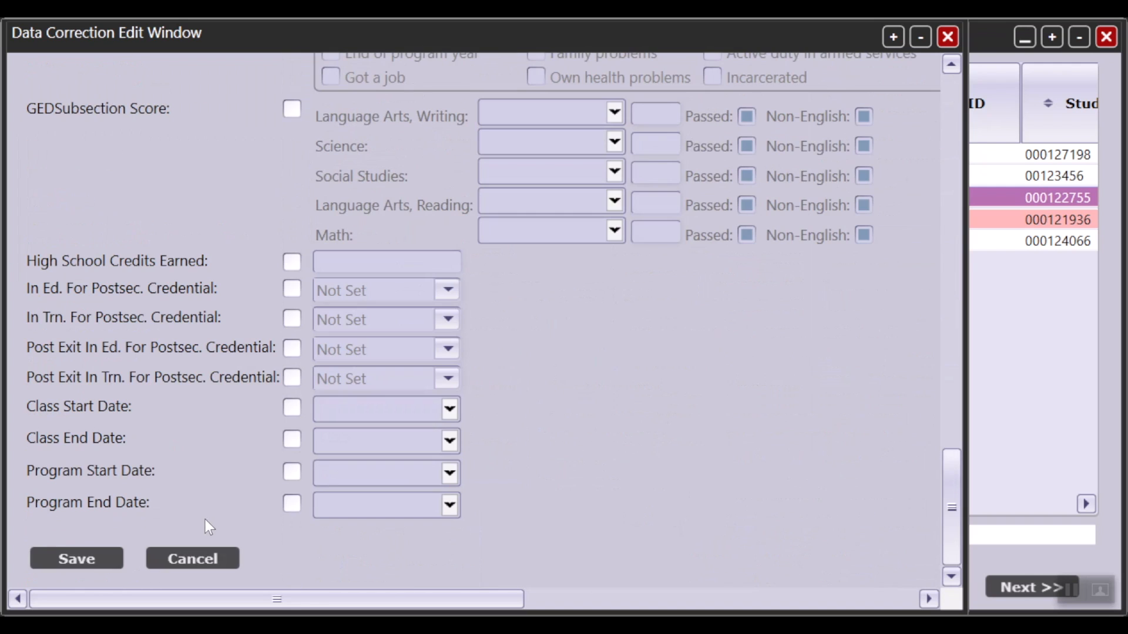
left_click(107, 557)
left_click(496, 242)
left_click(485, 199)
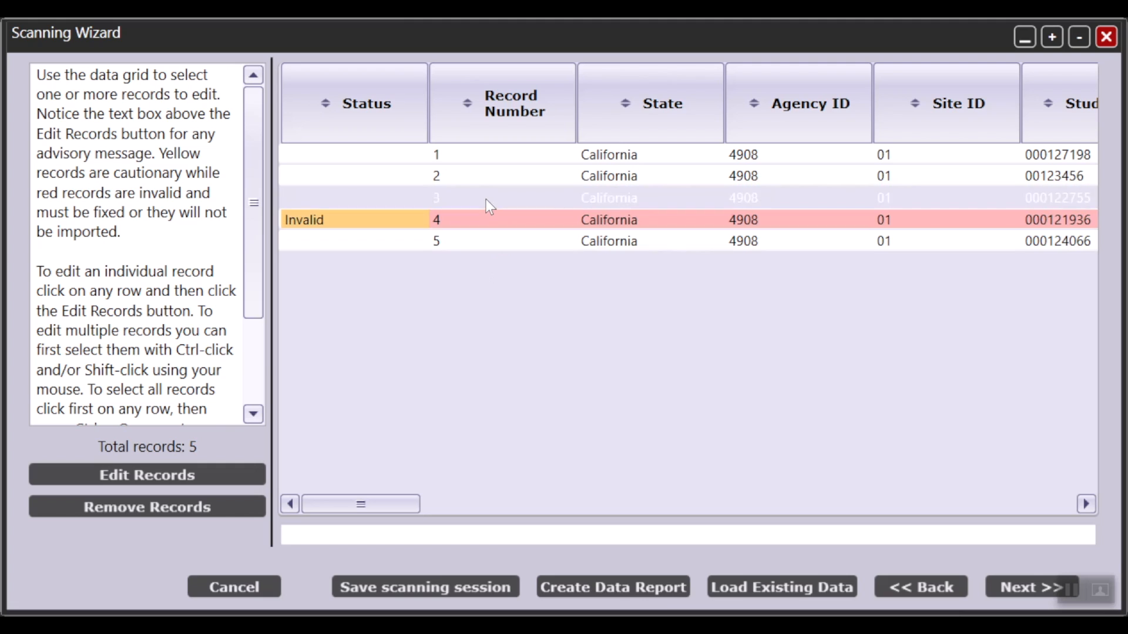
Step: Correct invalid record 4 by enabling its Update Date field, setting the date to 4/2/2021 and saving the record
left_click(452, 221)
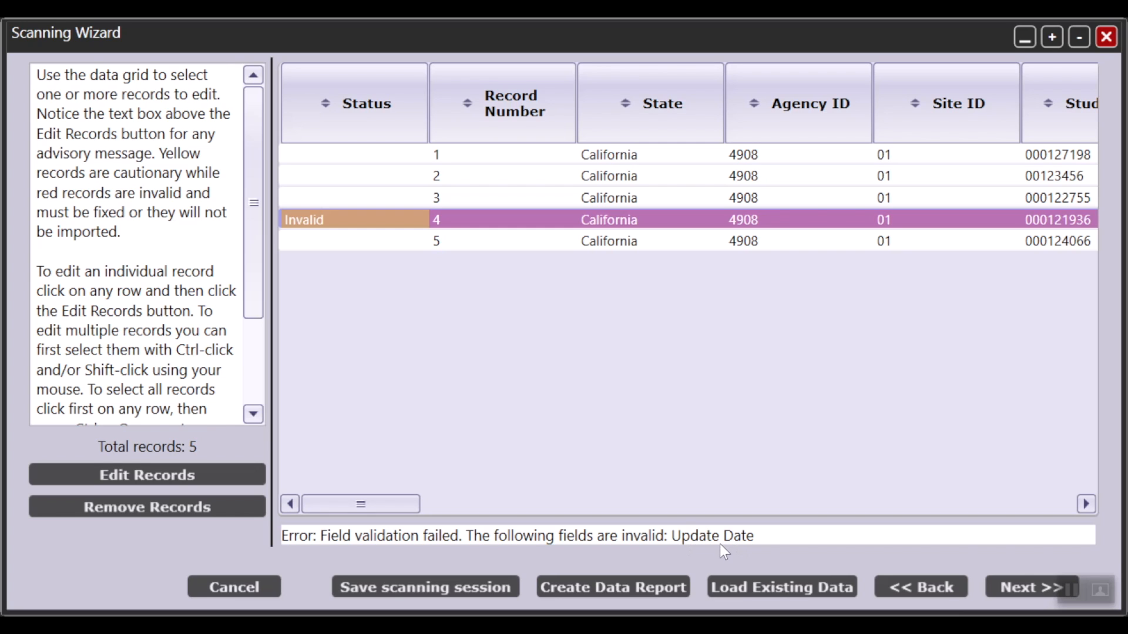
left_click(204, 476)
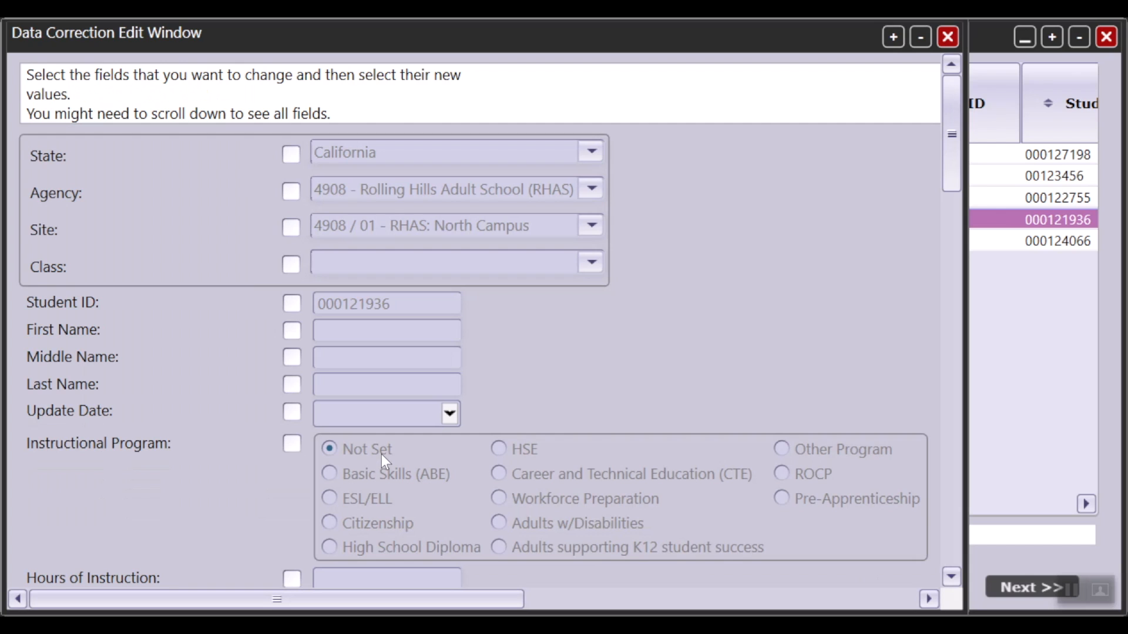
left_click(292, 412)
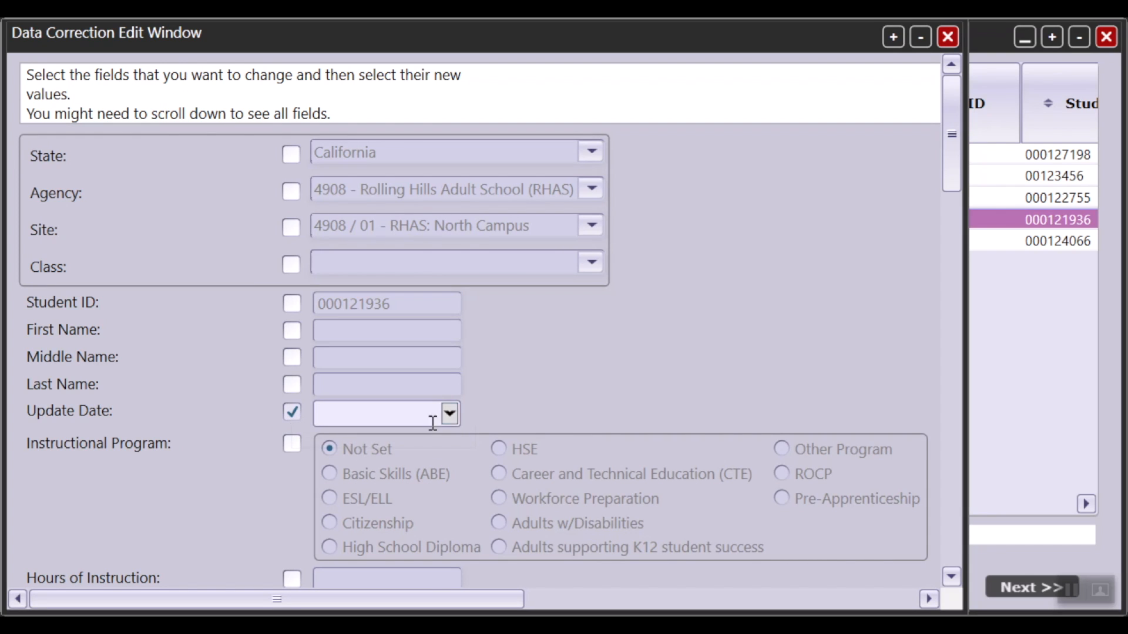
left_click(449, 414)
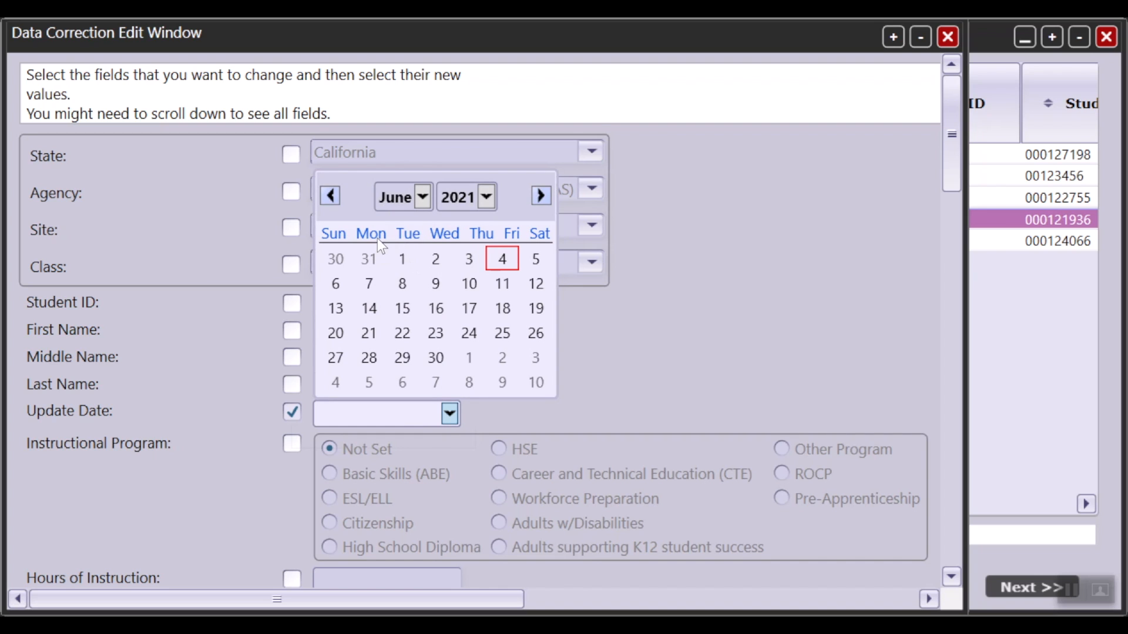
left_click(422, 198)
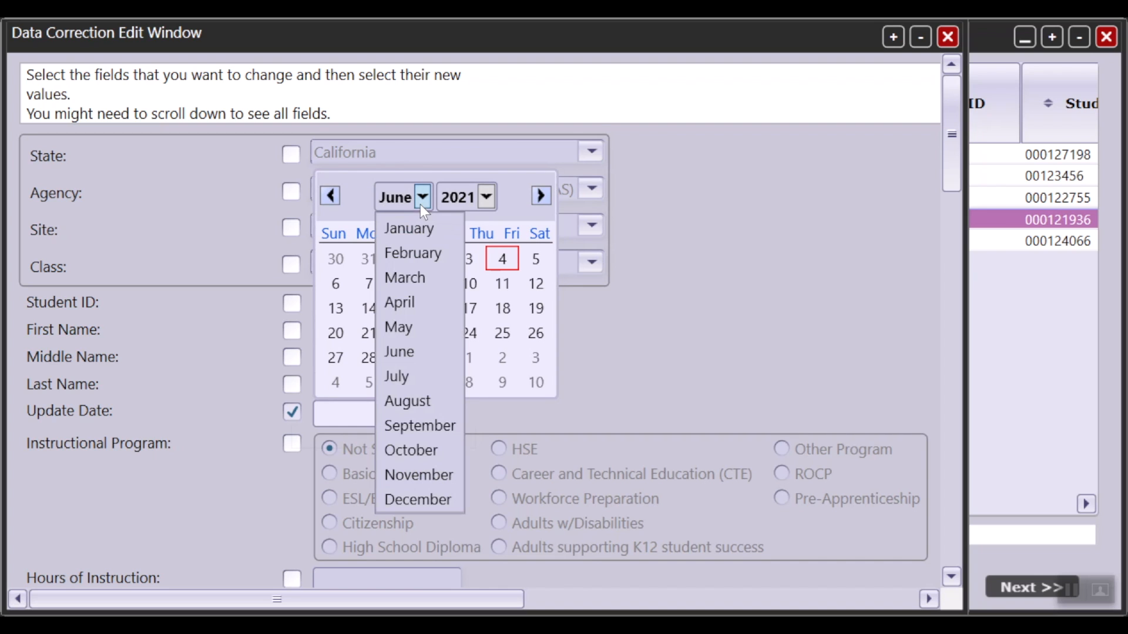
left_click(433, 302)
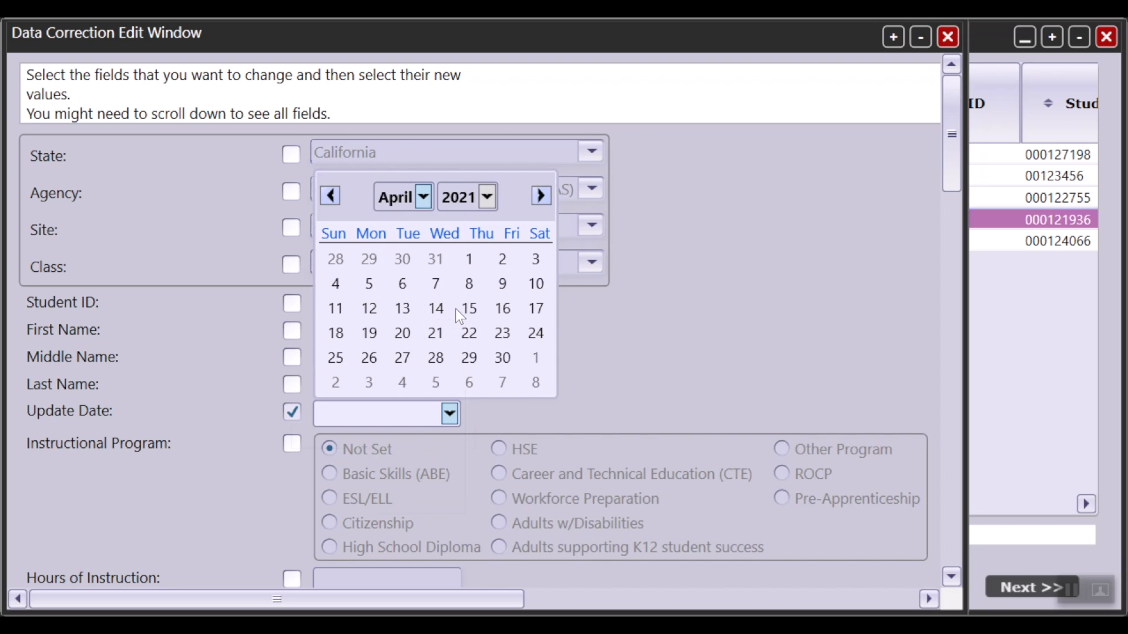
left_click(503, 260)
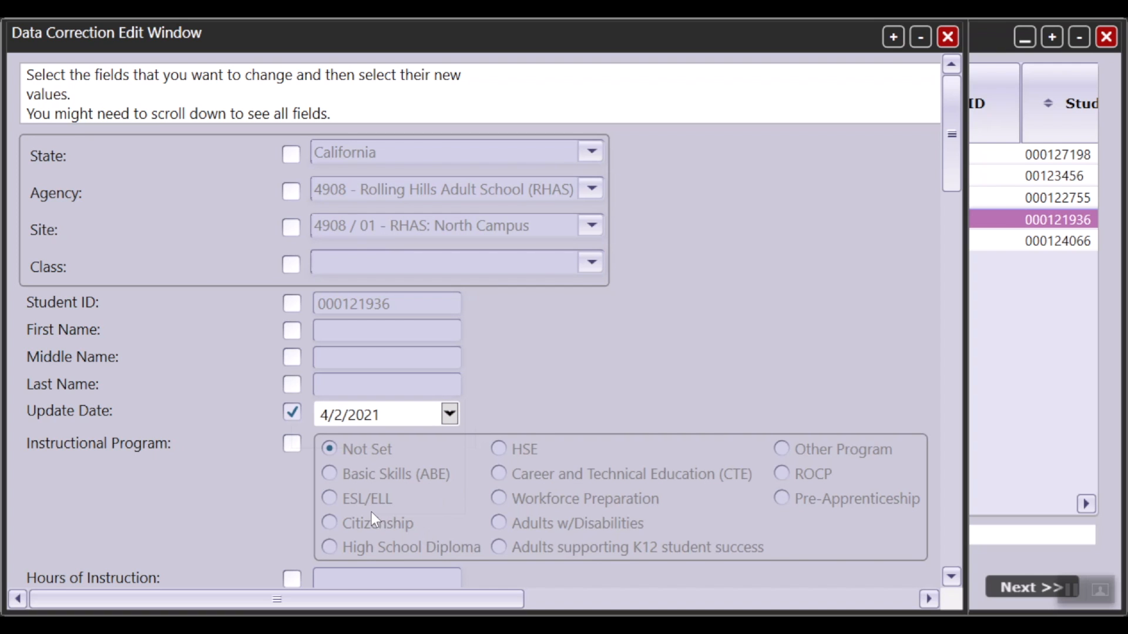
scroll(372, 512, "down", 20)
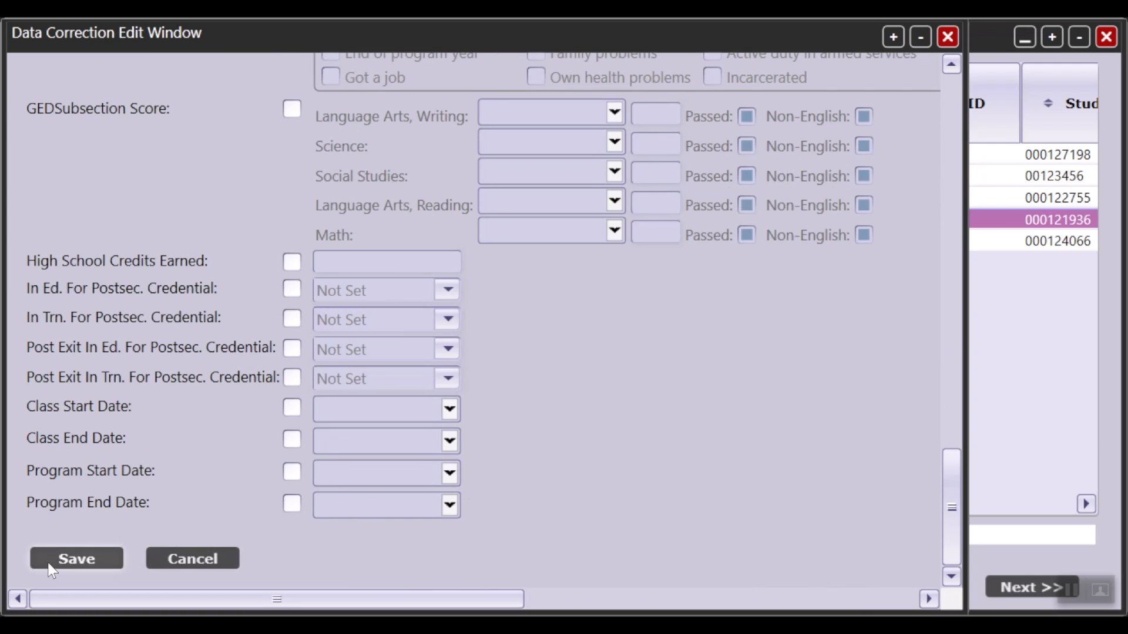
left_click(52, 564)
Step: Check the corrected records in the grid, import them into the TOPSpro Enterprise database and finish the wizard
left_click(505, 176)
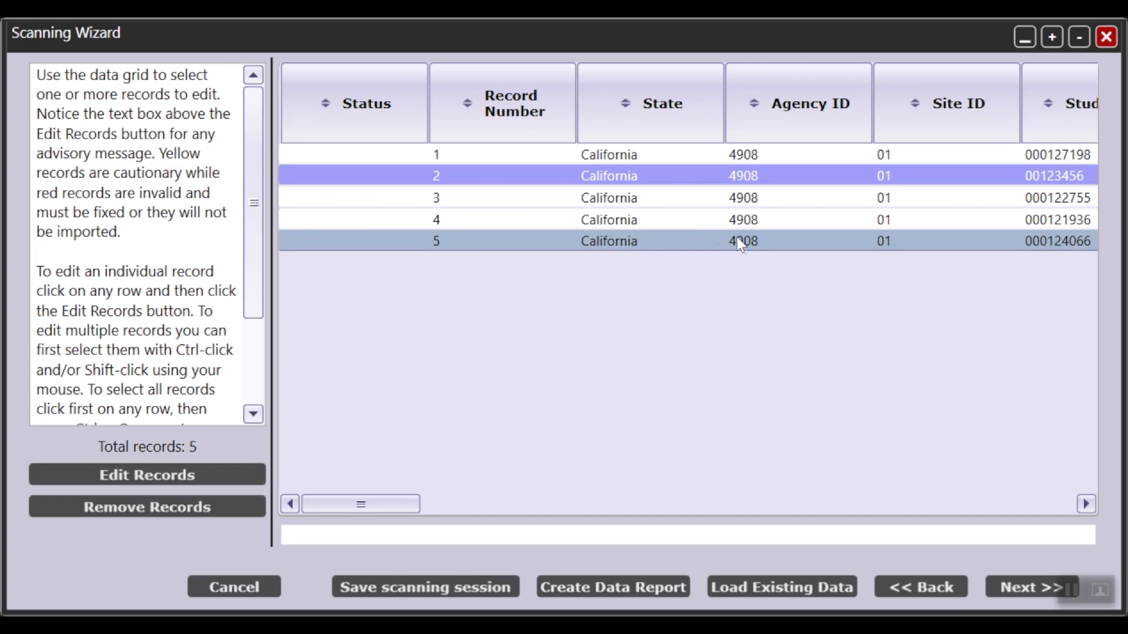
left_click(577, 154)
left_click(578, 198)
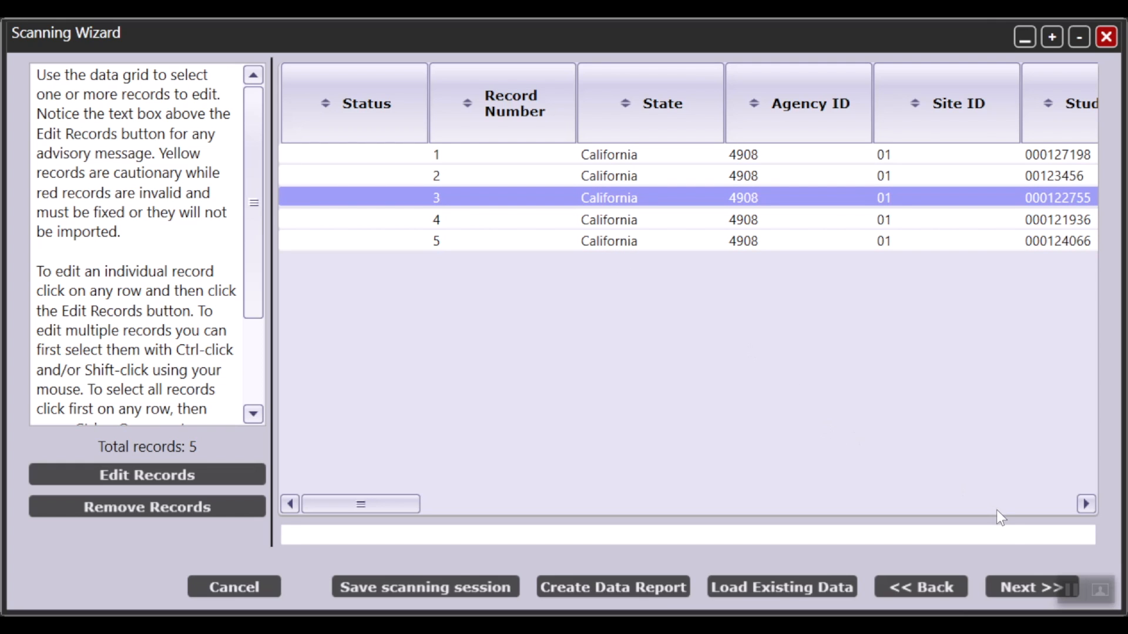
left_click(997, 589)
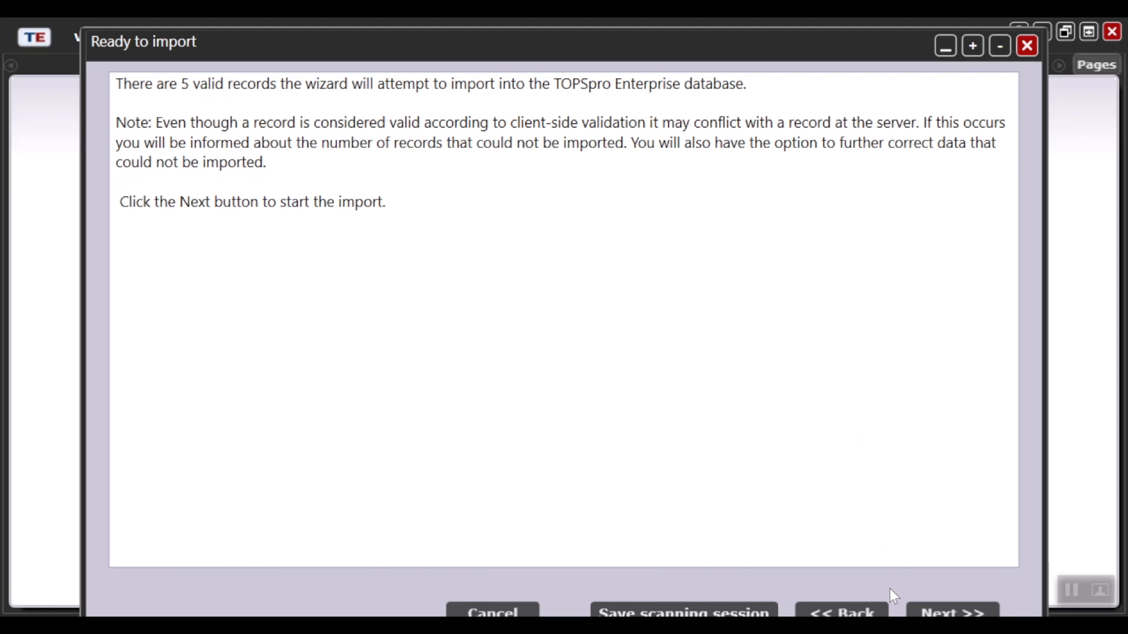
left_click(940, 613)
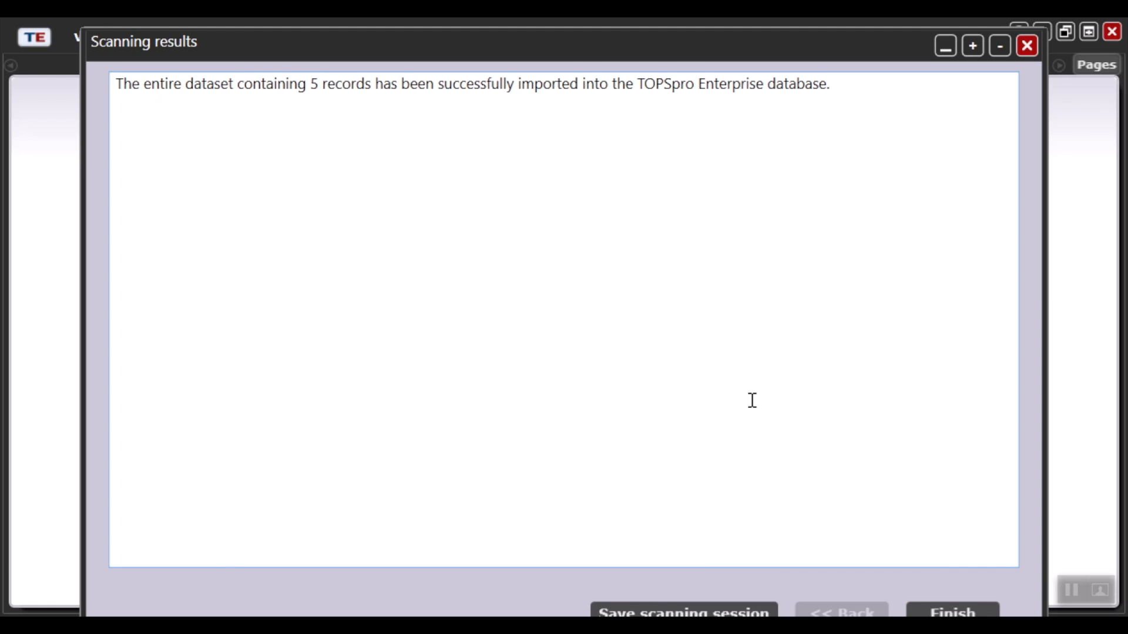
left_click(938, 613)
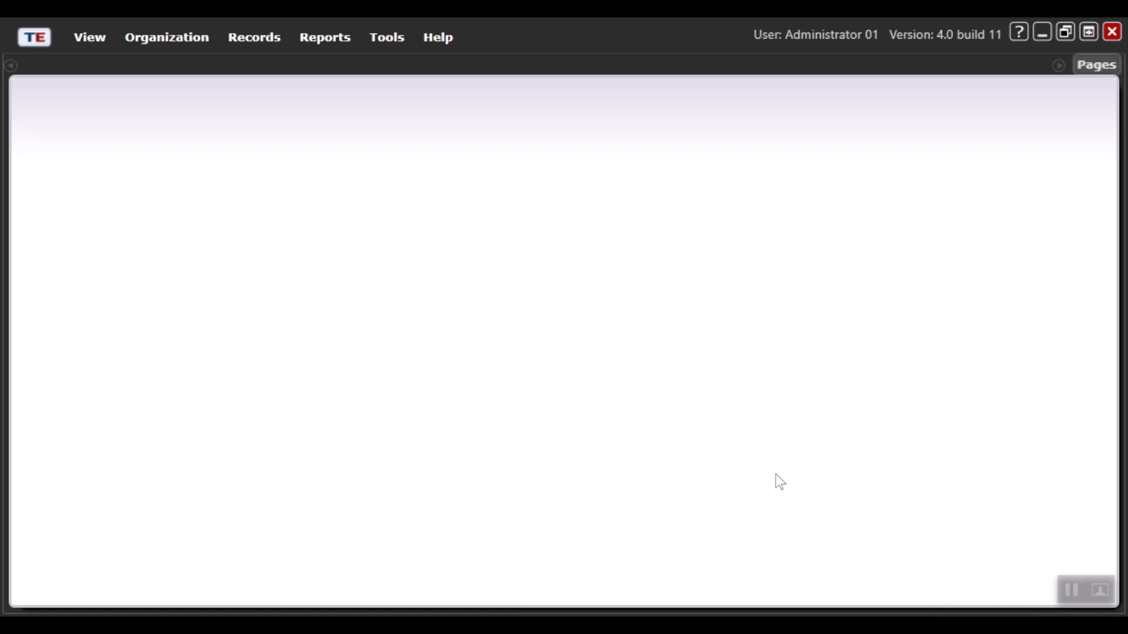